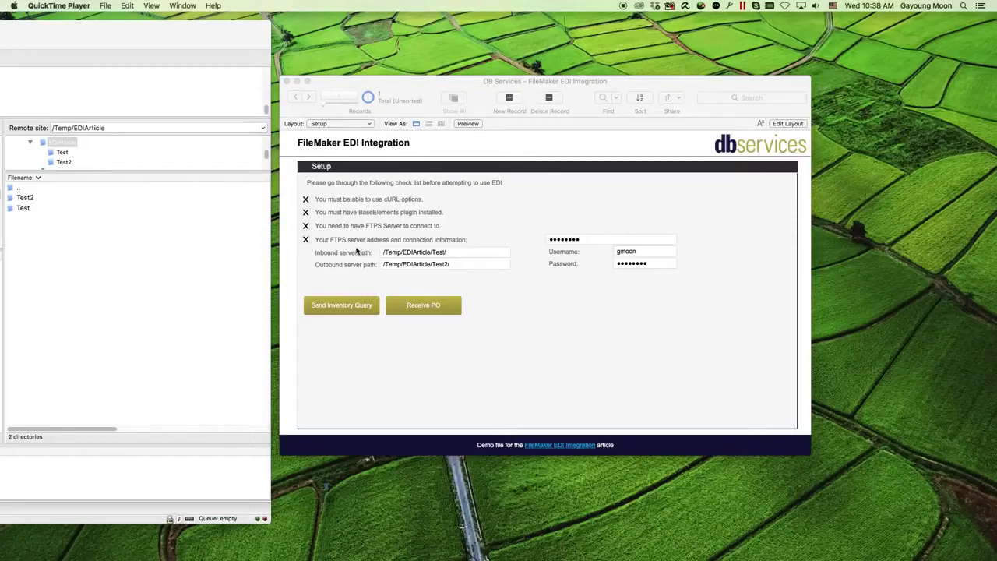
Step: Check the server's Test and Test2 folders in FileZilla, then return to FileMaker
click(161, 39)
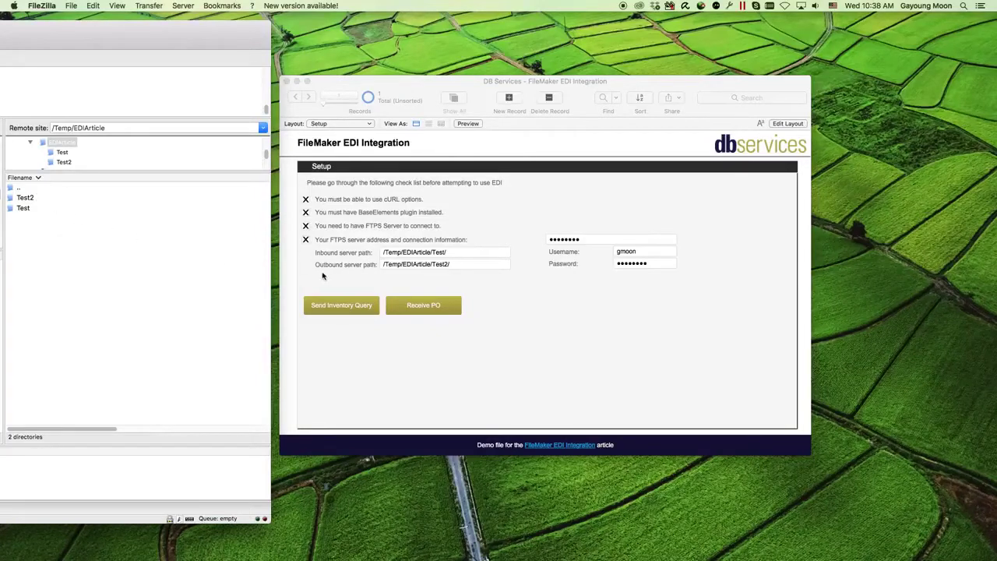
click(83, 208)
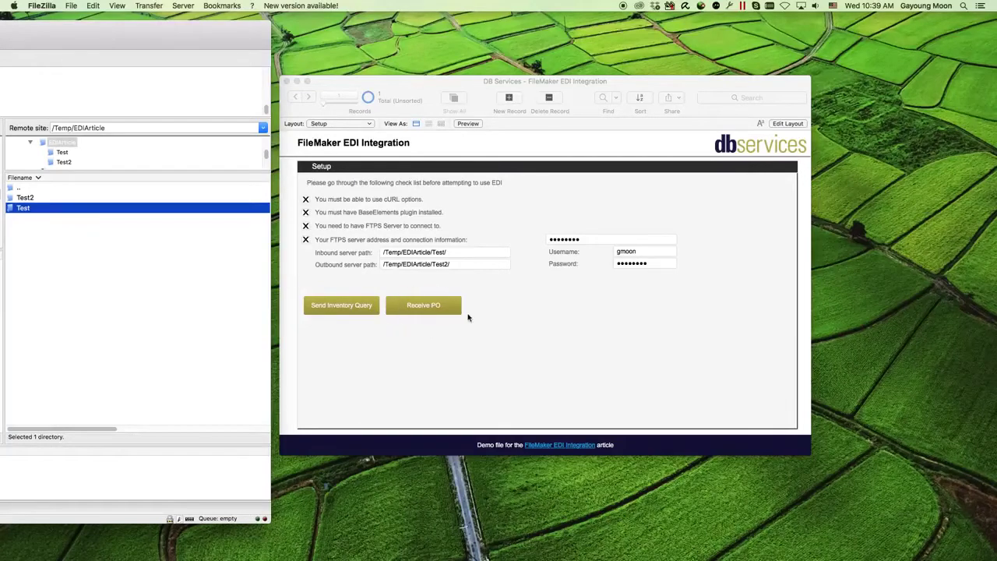
click(26, 198)
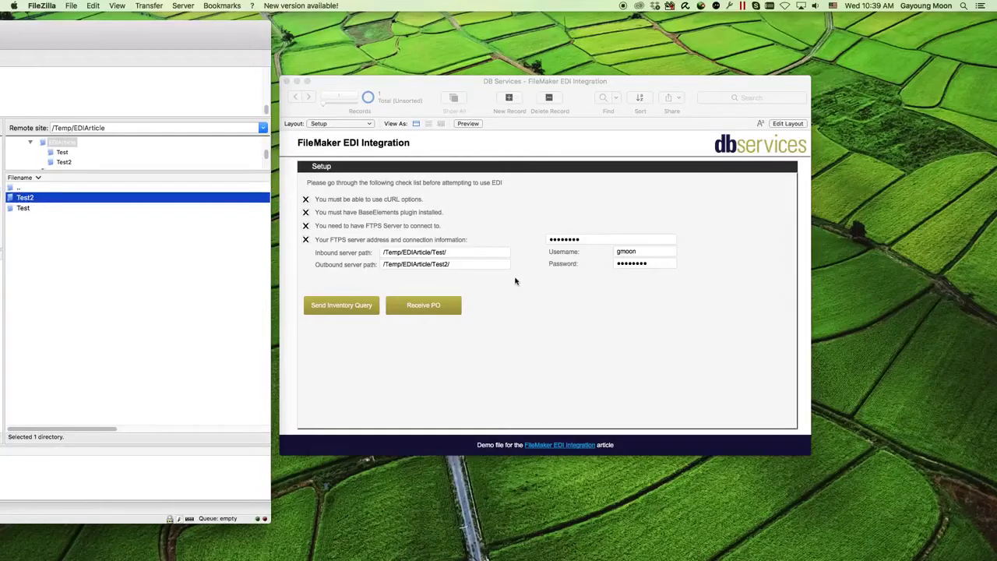
click(343, 306)
Step: Add inventory item 3, Vitamin C, with 3 in hand and 0 on order
click(343, 307)
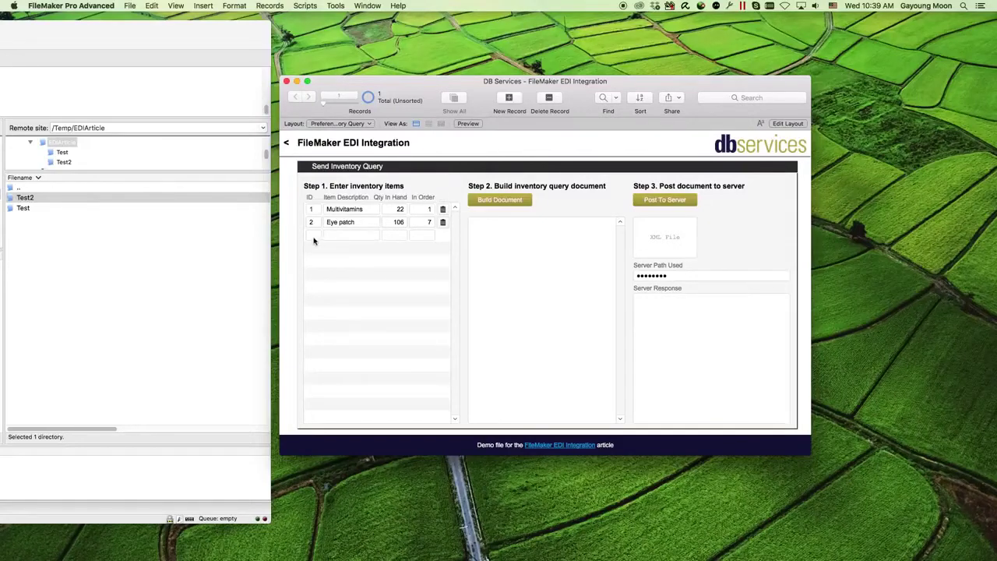
click(313, 237)
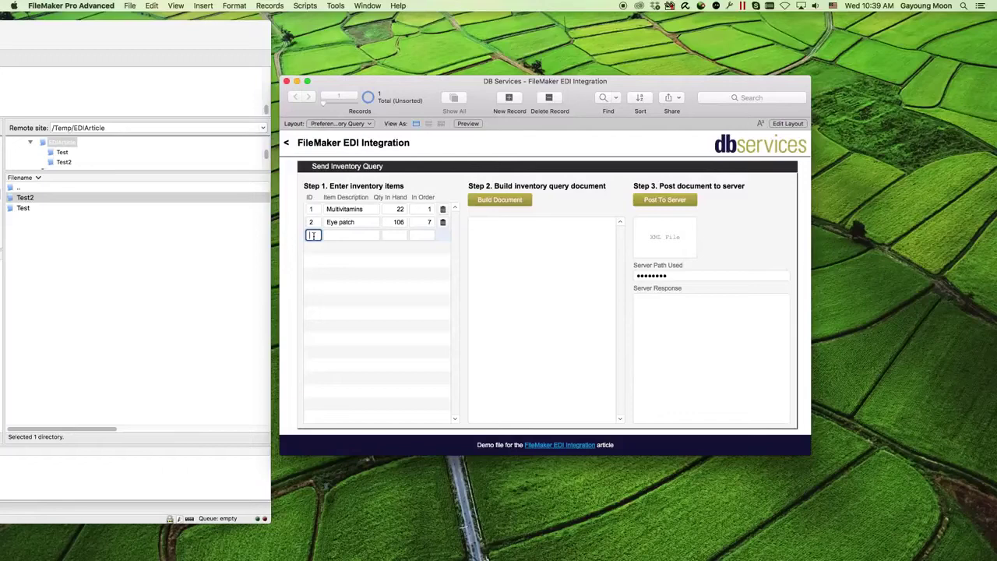
text(3)
click(351, 235)
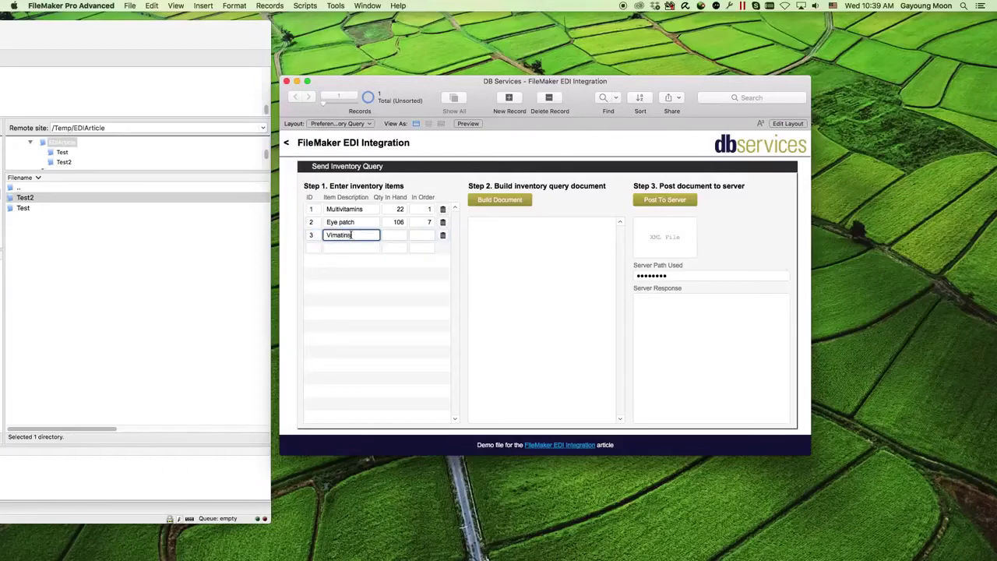
key(BackSpace)
key(BackSpace)
key(BackSpace)
text(amin)
key(Tab)
text(3)
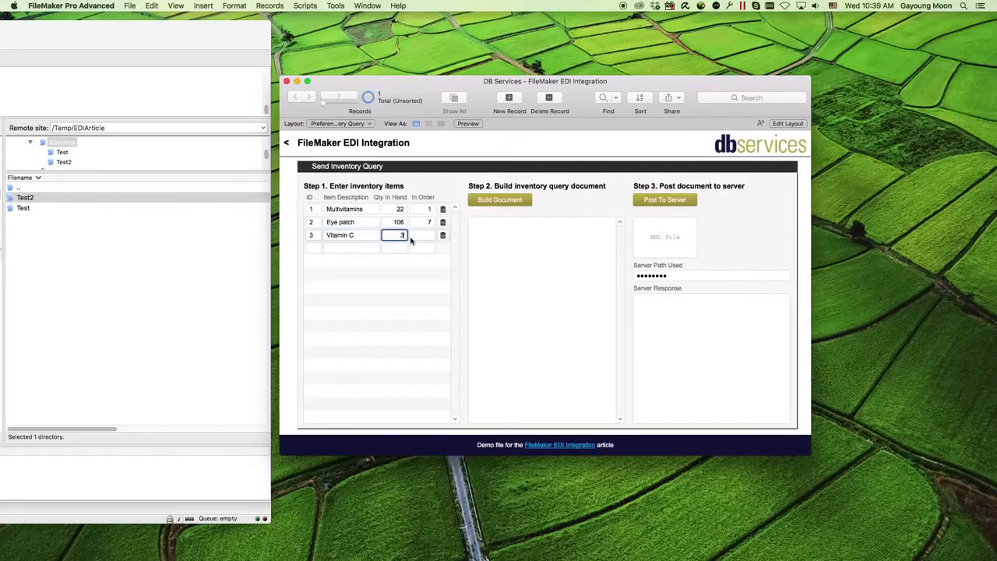
key(Tab)
text(0)
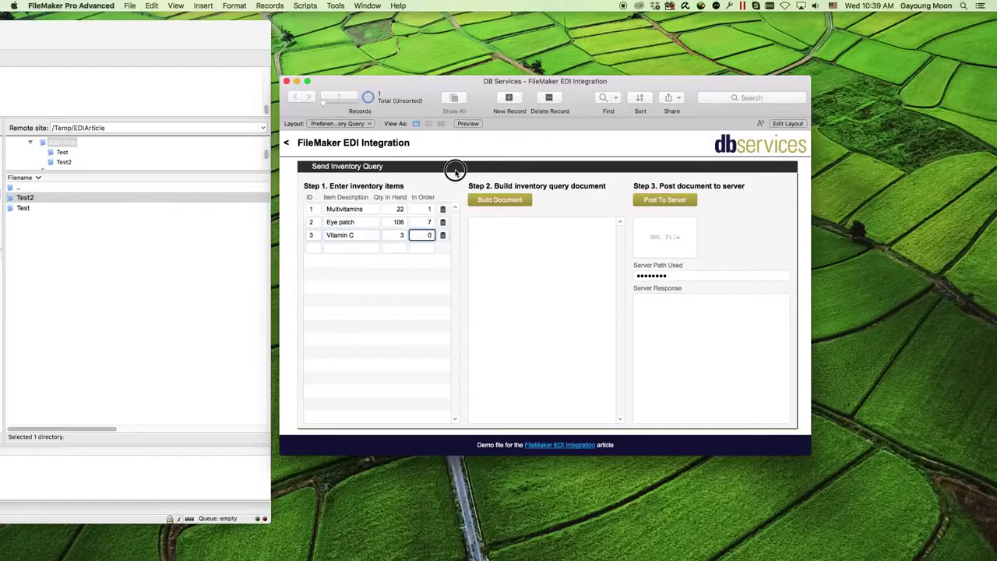
Step: Build the inventory query XML for Multivitamins, Eye patch and Vitamin C, and review it
click(410, 165)
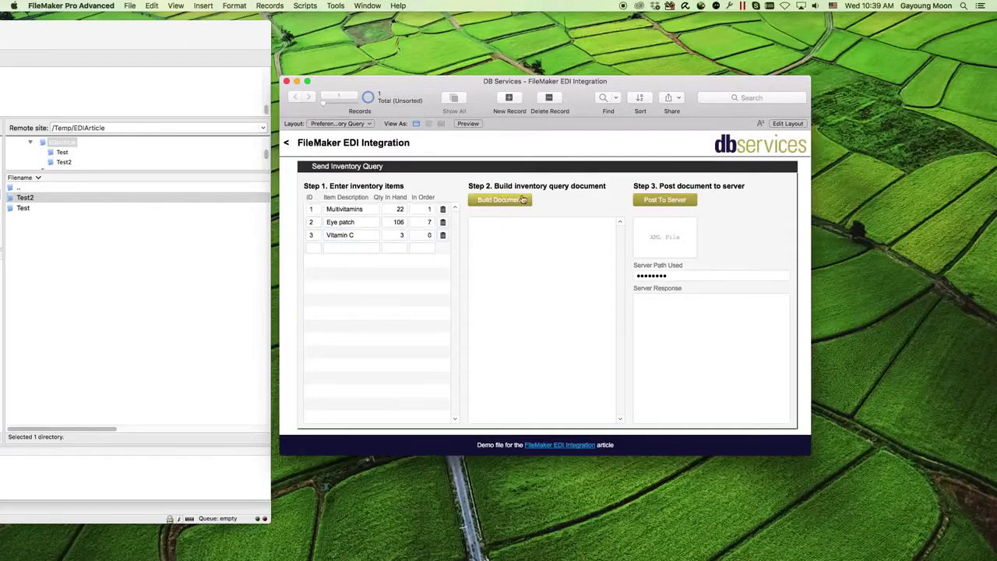
click(520, 203)
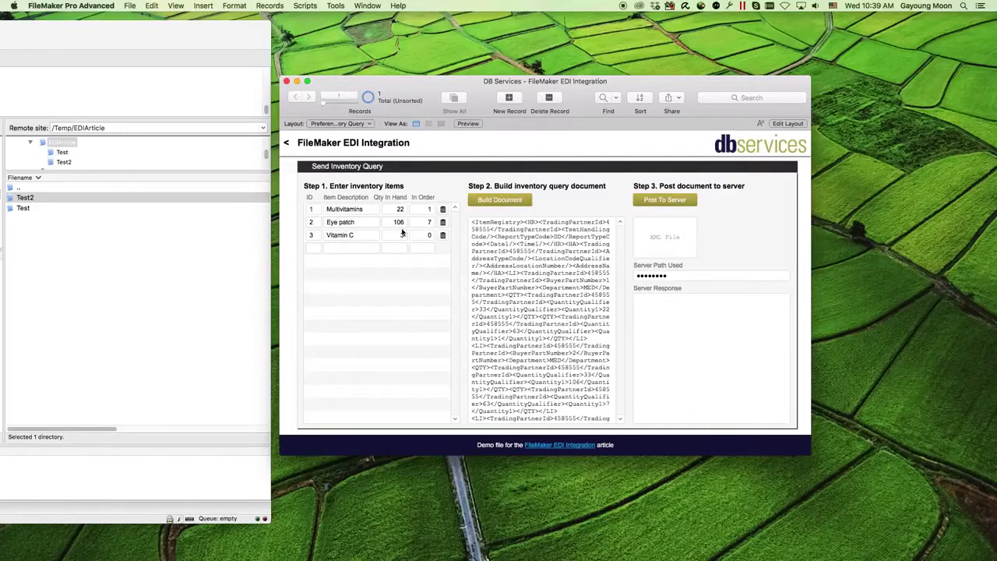
click(588, 399)
scroll(589, 398, down, 2)
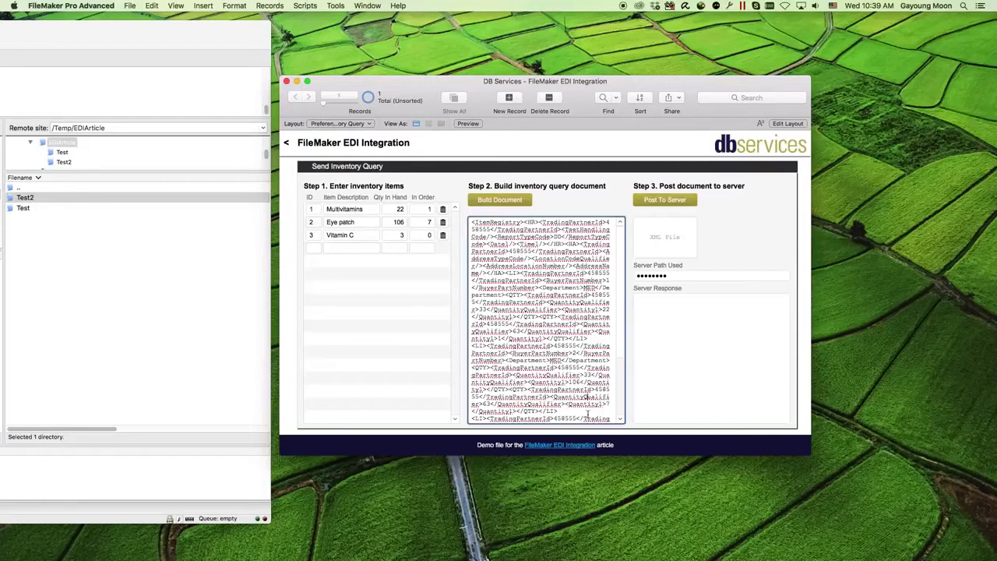
scroll(589, 398, down, 2)
click(590, 206)
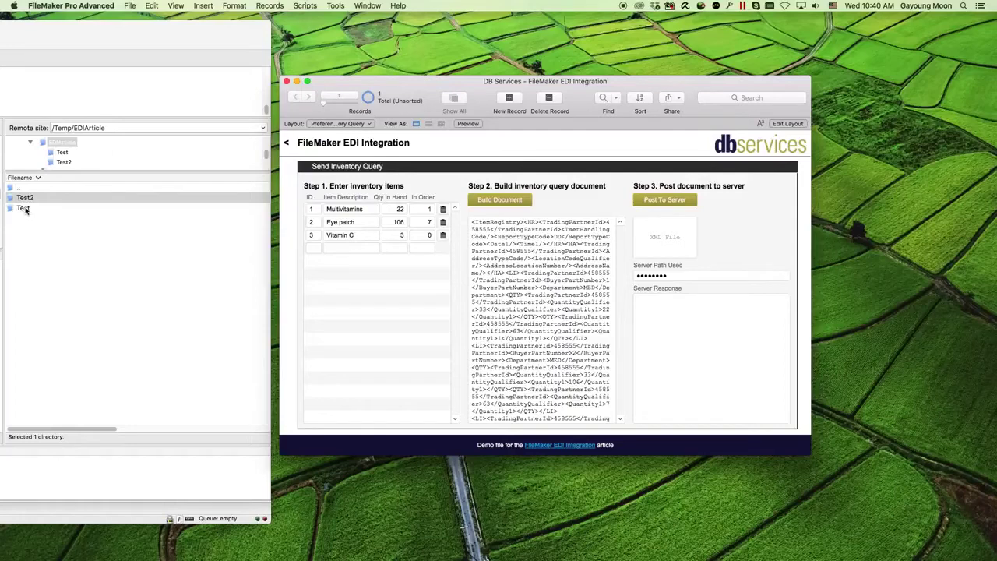
Step: Open the server's Test folder and post the inventory XML from FileMaker
double_click(24, 209)
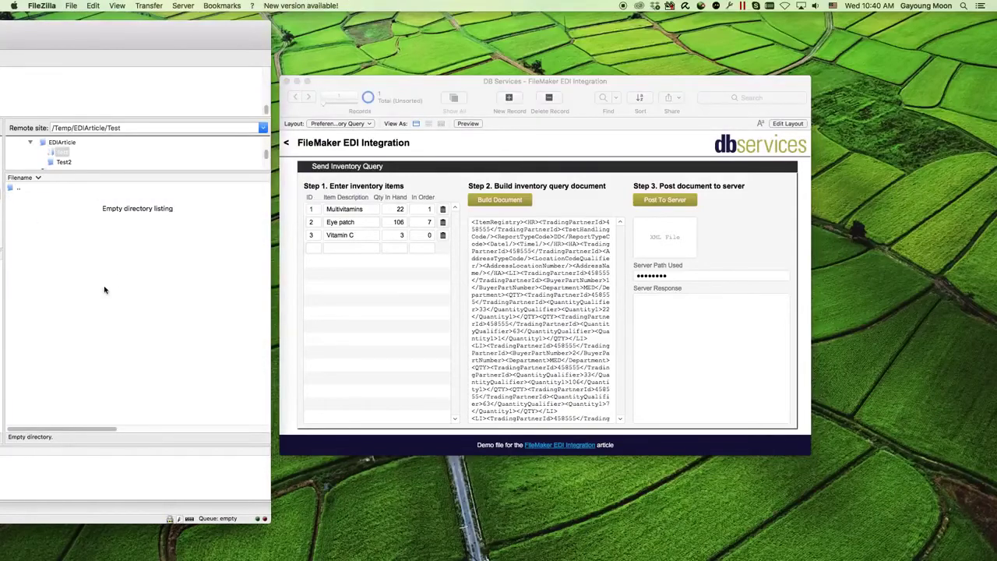
click(754, 212)
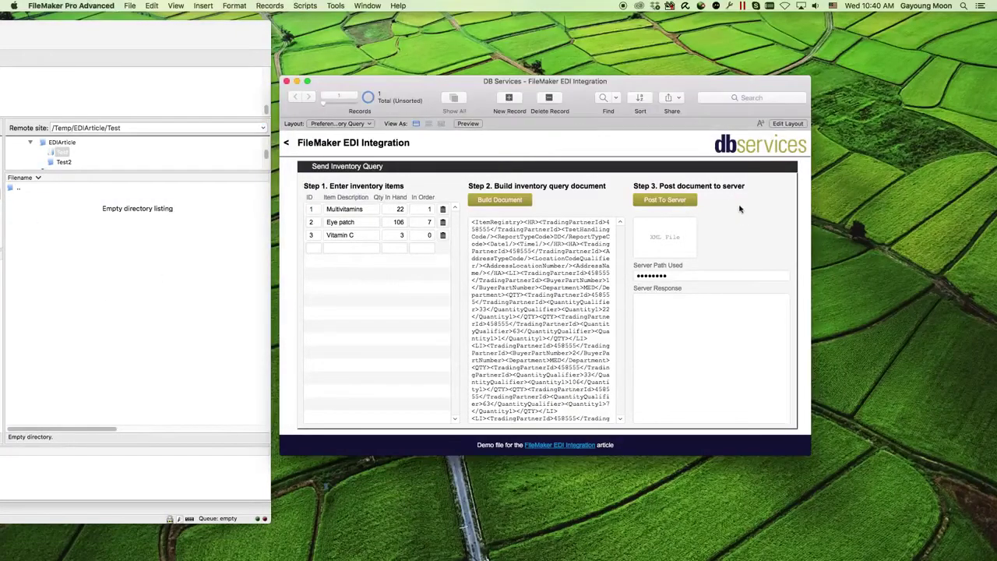
click(671, 201)
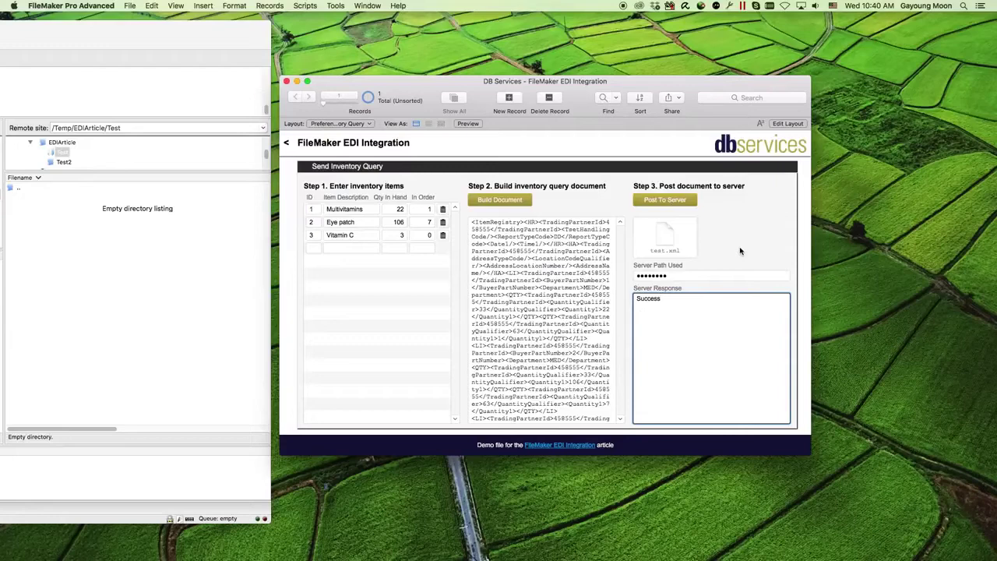
Step: Refresh the Test listing to confirm test.xml, 2,894 bytes, has arrived
right_click(121, 309)
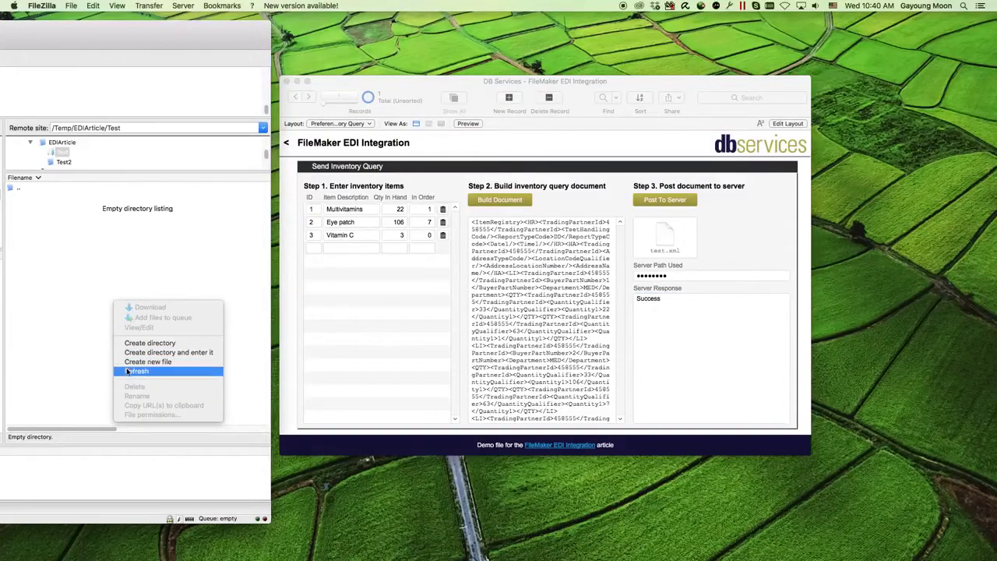
click(128, 371)
click(37, 198)
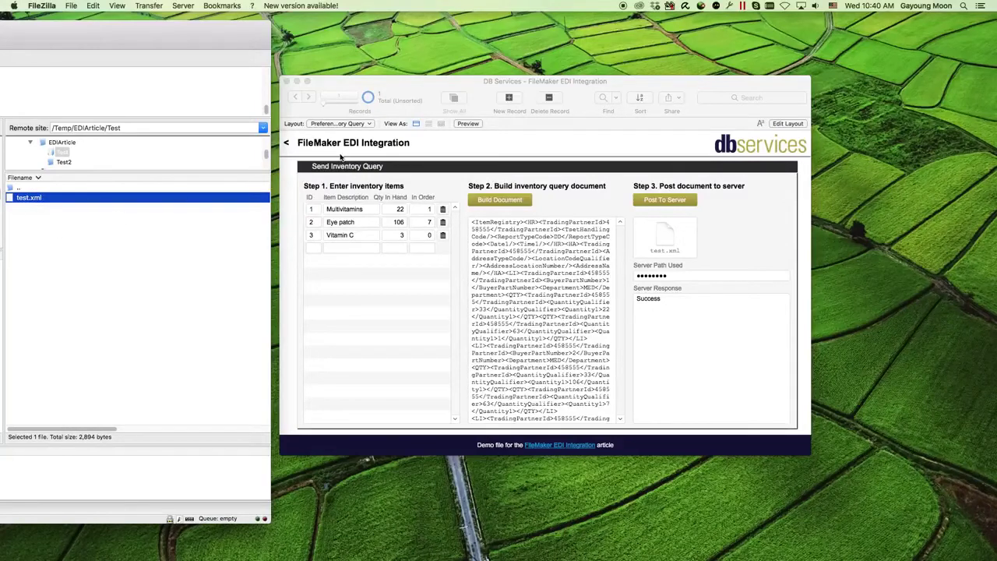
click(293, 154)
Step: Switch to the Receive PO screen and locate po.xml in the server's Test2 folder
click(287, 143)
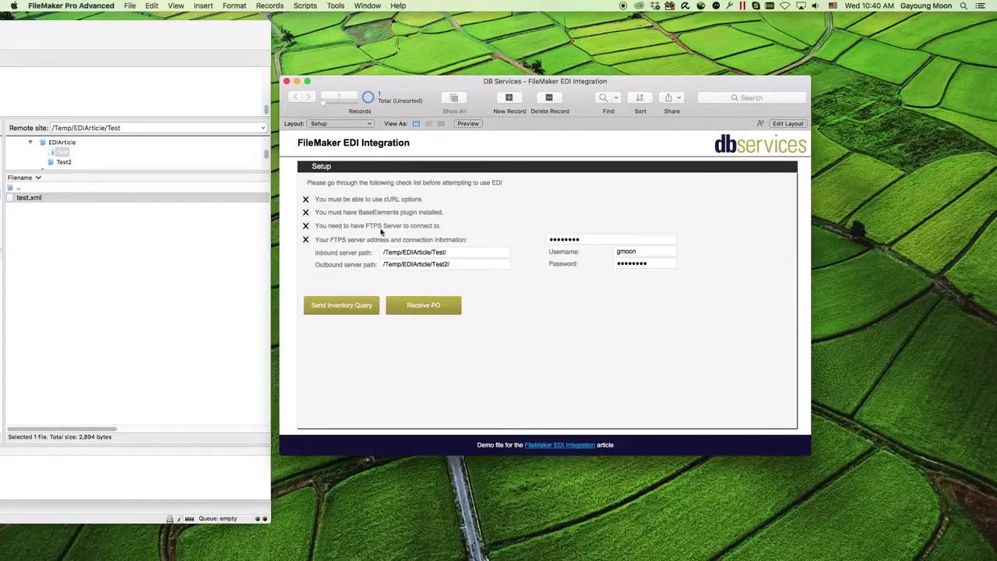
click(451, 309)
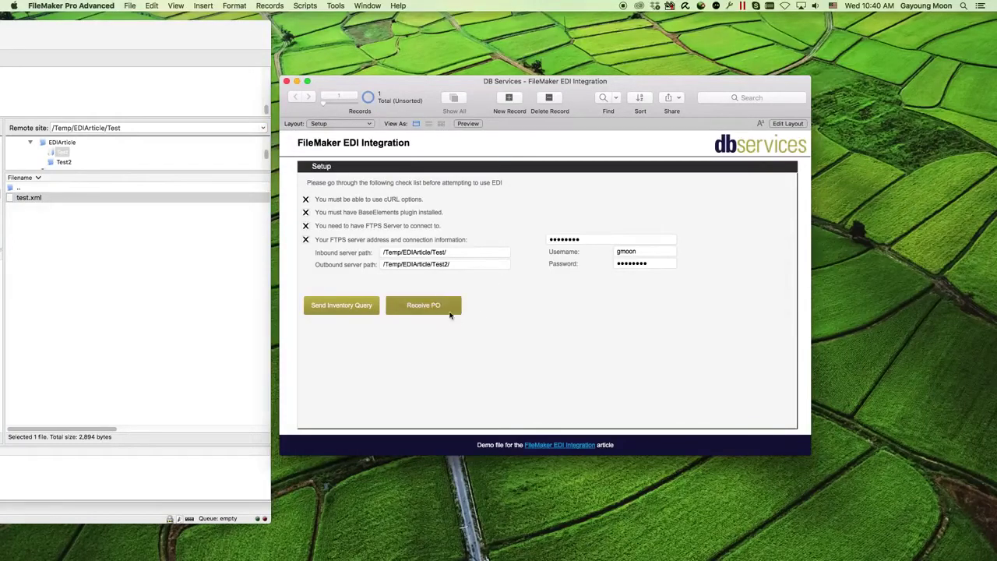
double_click(19, 188)
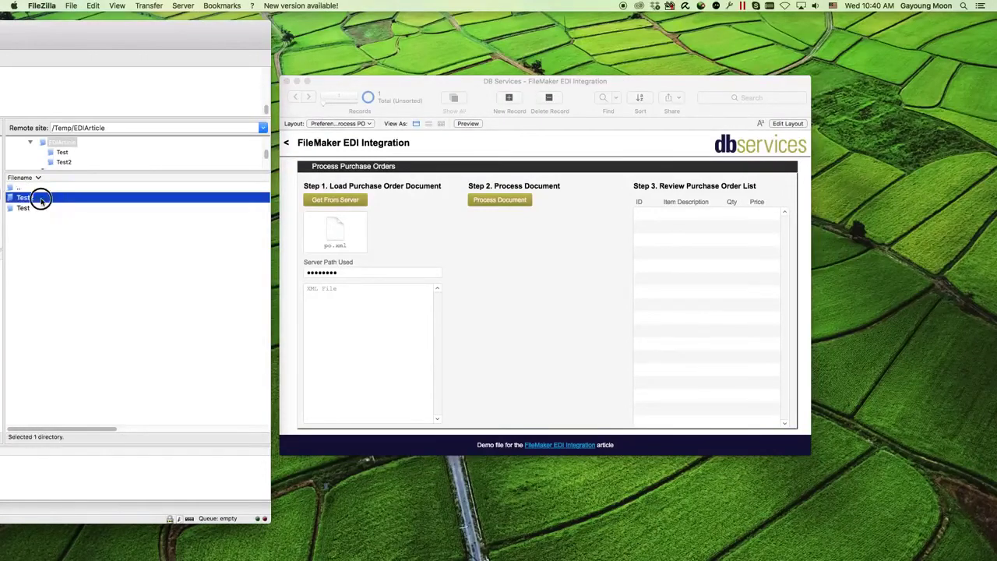
double_click(36, 197)
click(35, 208)
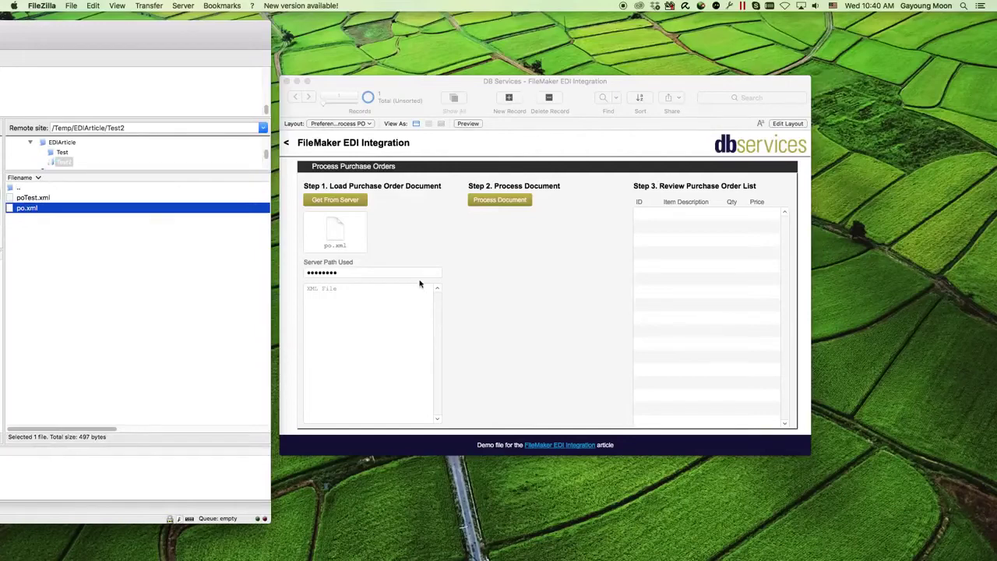
Step: Fetch po.xml from the server into the document field and review its XML
click(353, 203)
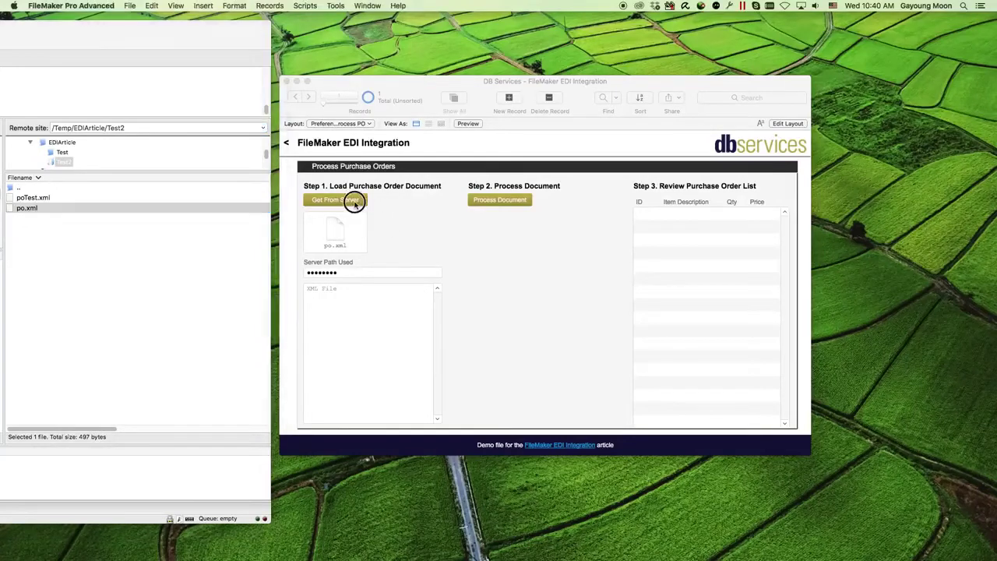
click(341, 201)
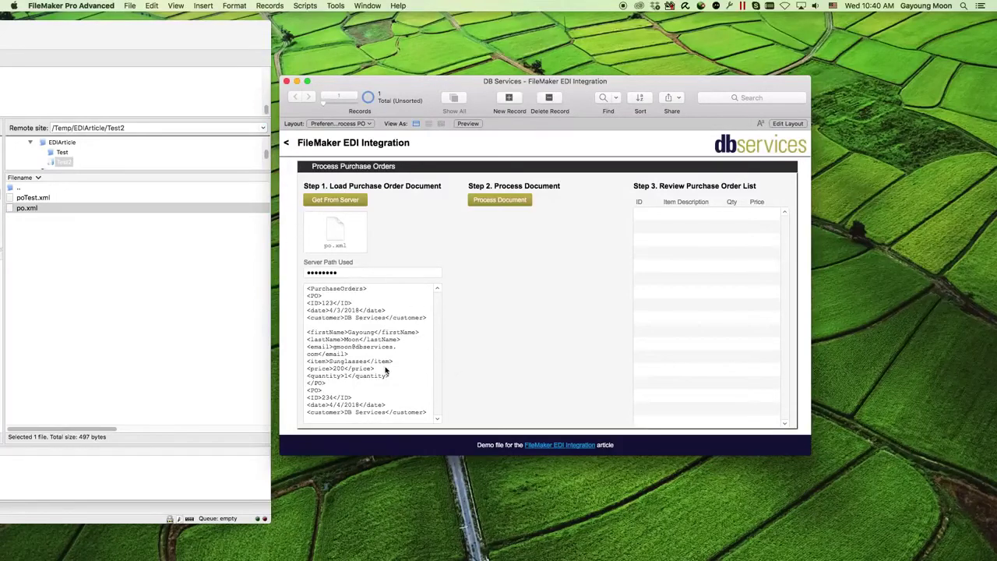
drag(388, 372, 445, 480)
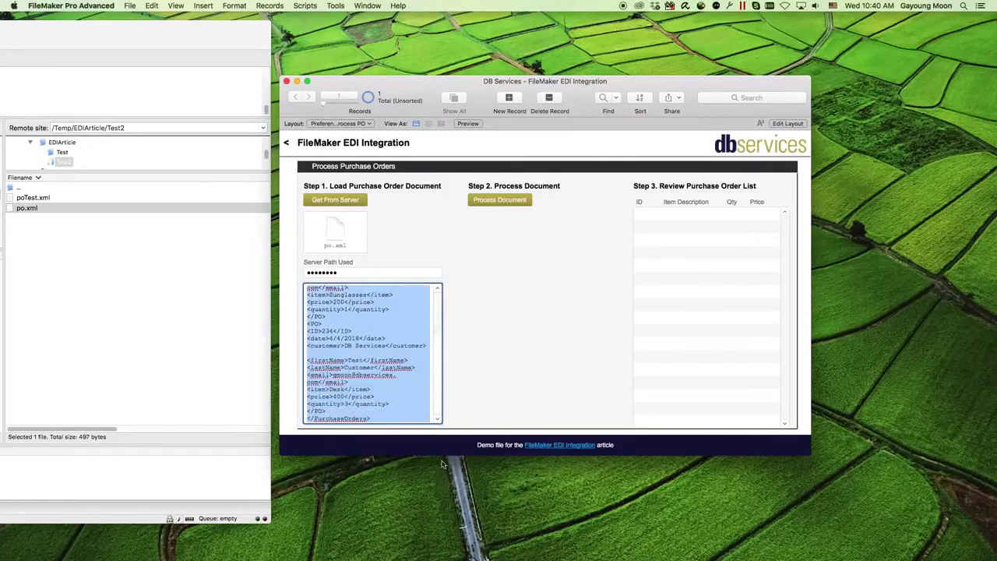
Step: Process the PO XML into orders 123 Sunglasses ×1 $200 and 234 Desk ×3 $400
click(590, 346)
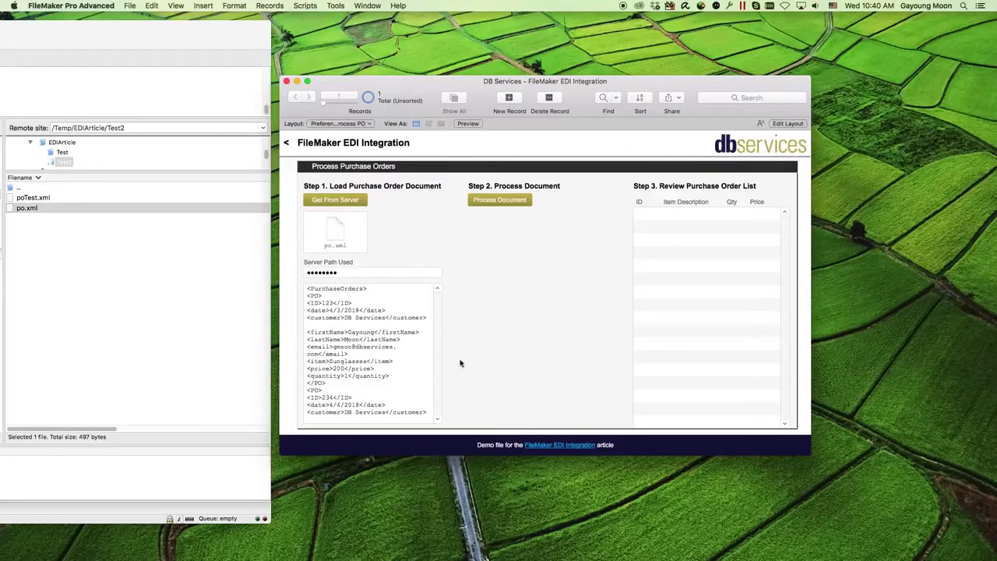
click(484, 202)
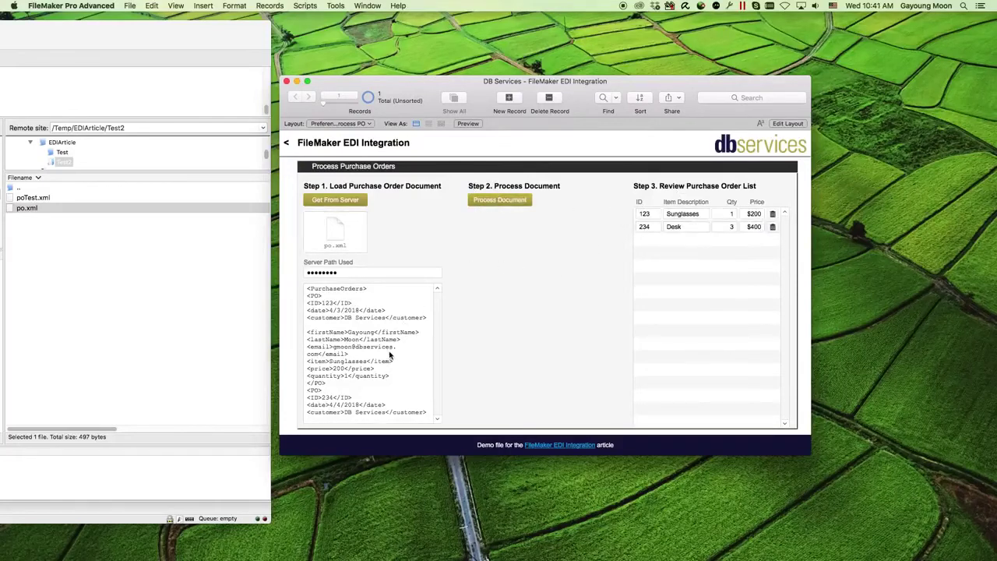
click(395, 383)
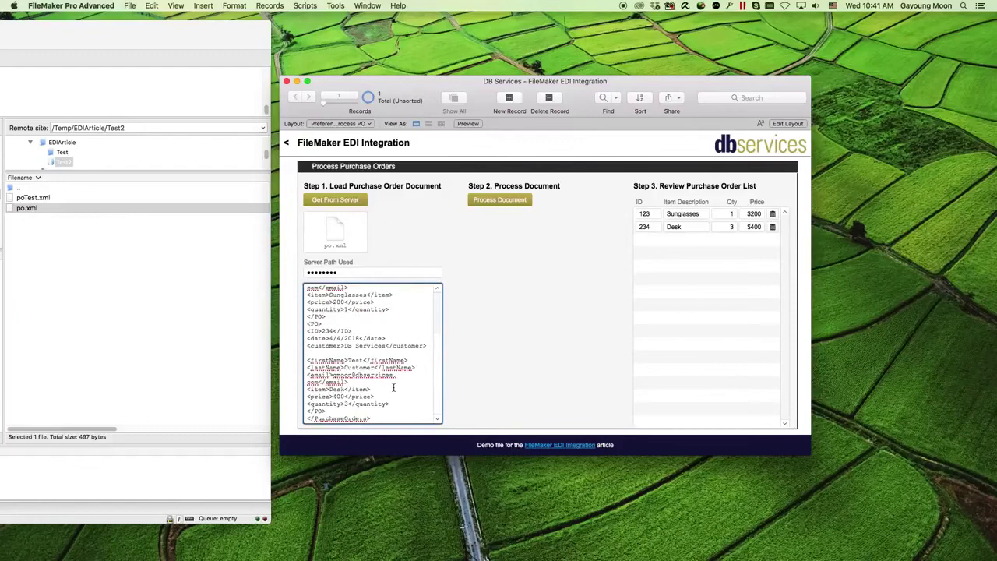
click(584, 288)
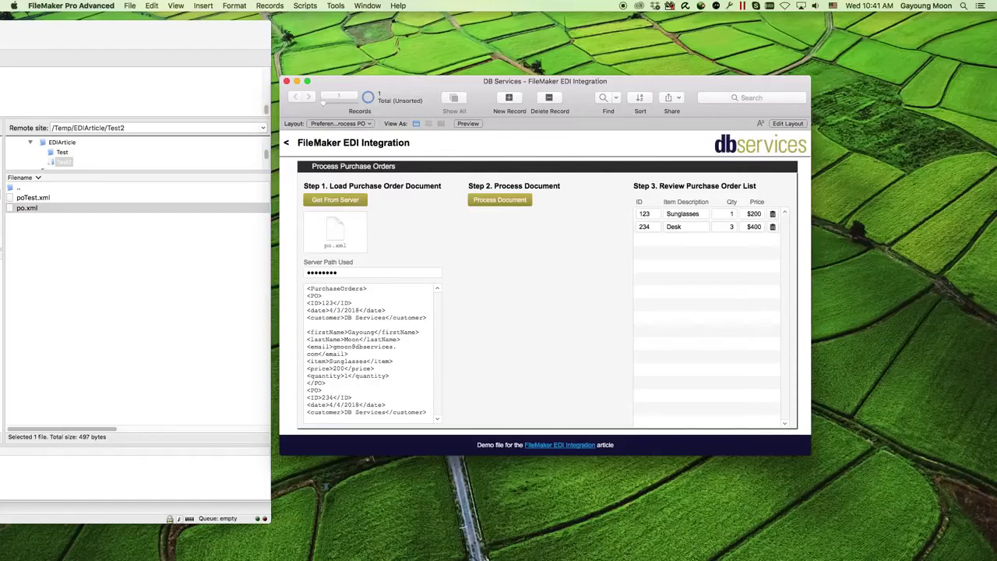
click(211, 318)
click(575, 261)
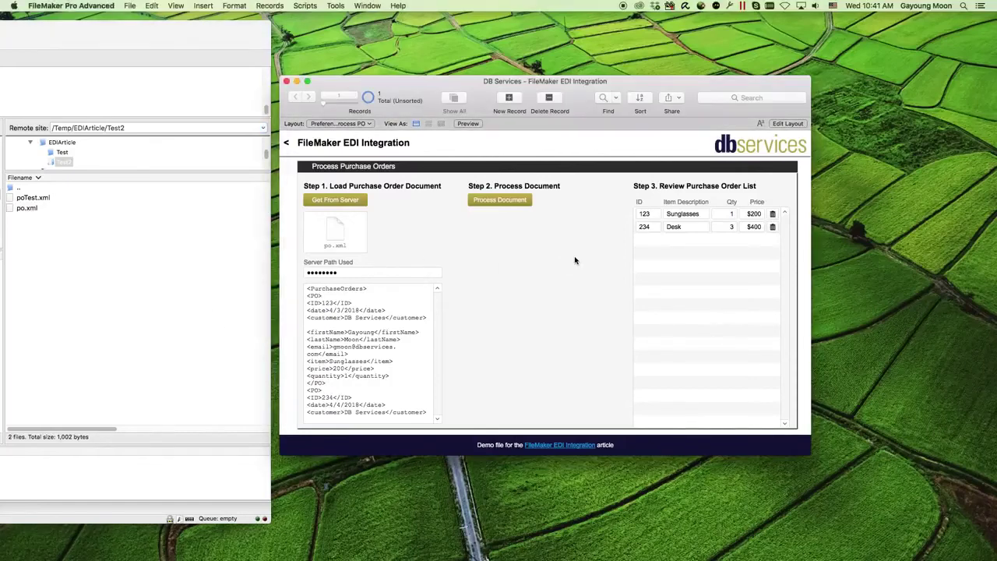